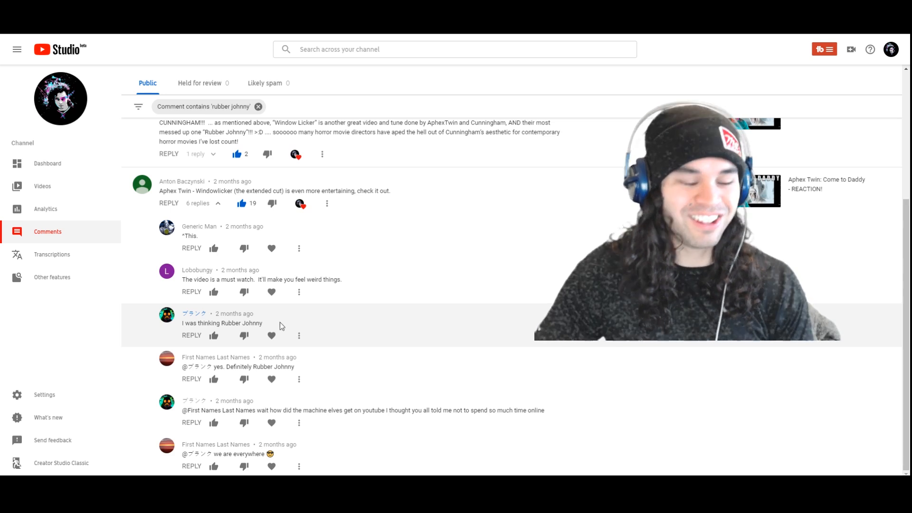
{"action": "scroll", "coordinate": [197, 362], "scroll_direction": "up", "scroll_amount": 2}
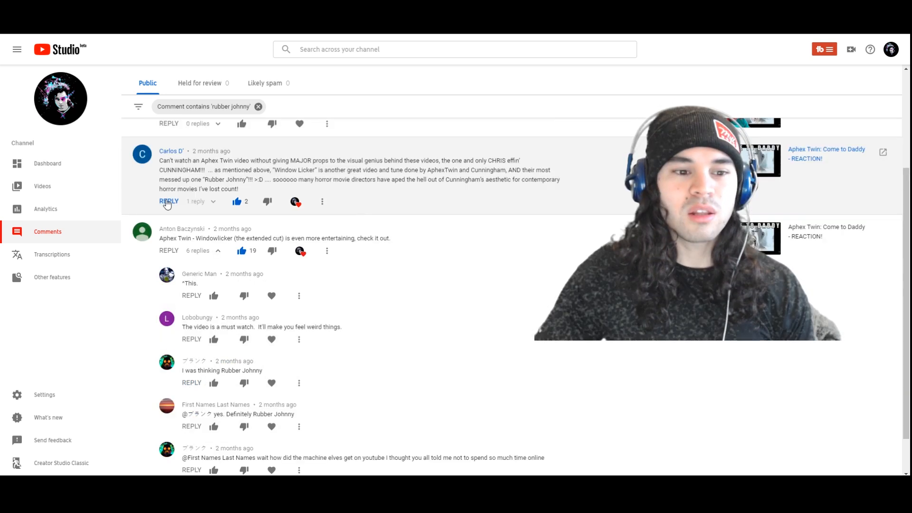
{"action": "scroll", "coordinate": [285, 285], "scroll_direction": "up", "scroll_amount": 2}
{"action": "scroll", "coordinate": [394, 255], "scroll_direction": "up", "scroll_amount": 2}
{"action": "scroll", "coordinate": [394, 255], "scroll_direction": "up", "scroll_amount": 2}
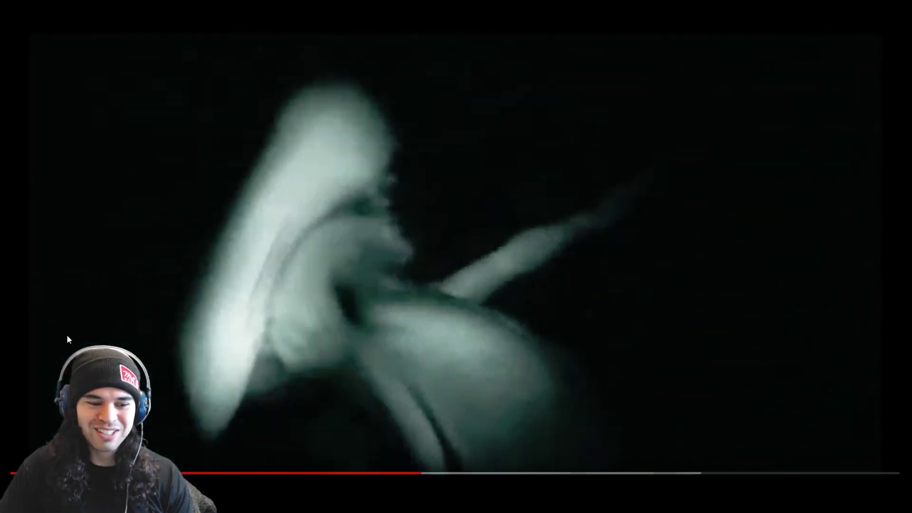
Pause the full-screen music video for commentary, then again on the glowing-eyed dog close-up
{"action": "left_click", "coordinate": [283, 352]}
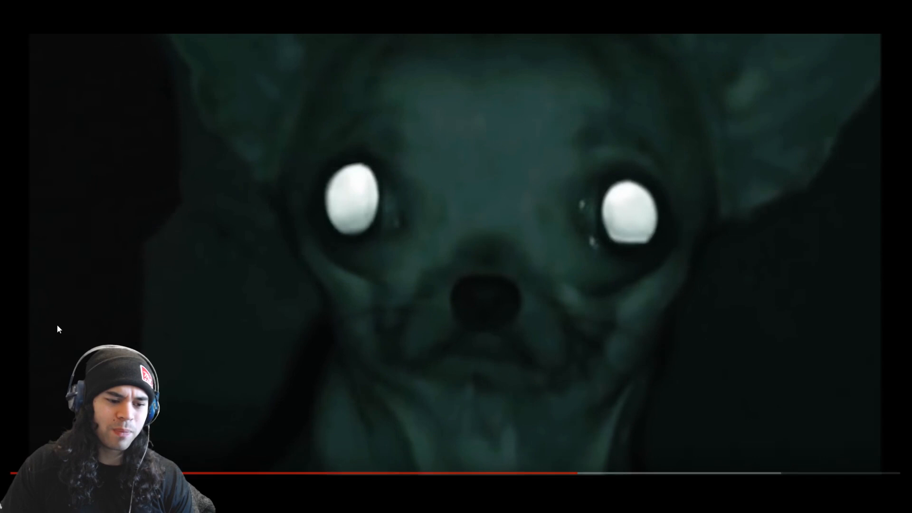
{"action": "left_click", "coordinate": [57, 324]}
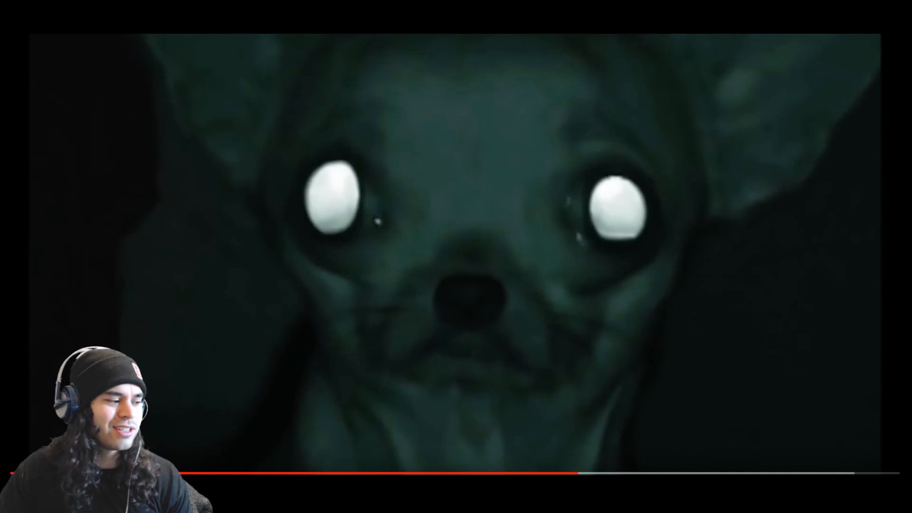